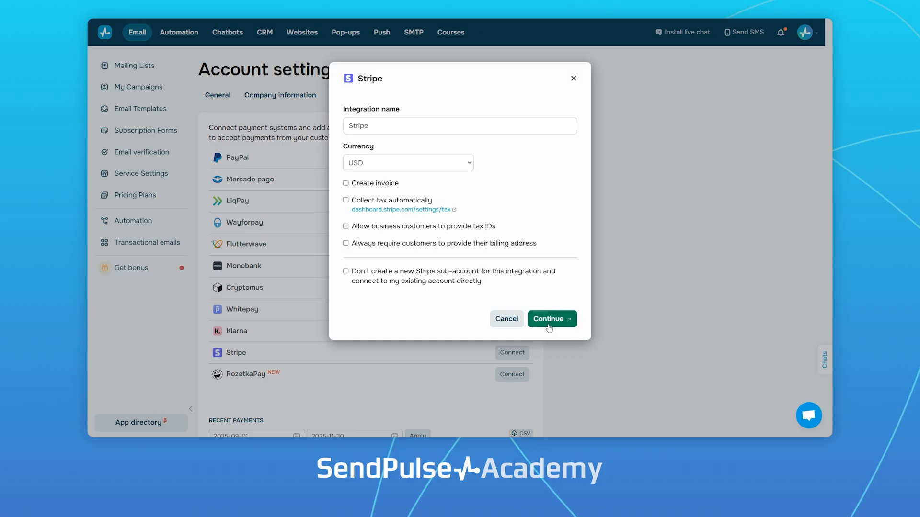
Cancel the Stripe connection setup and look through the available payment systems and the recent payments section
left_click(509, 322)
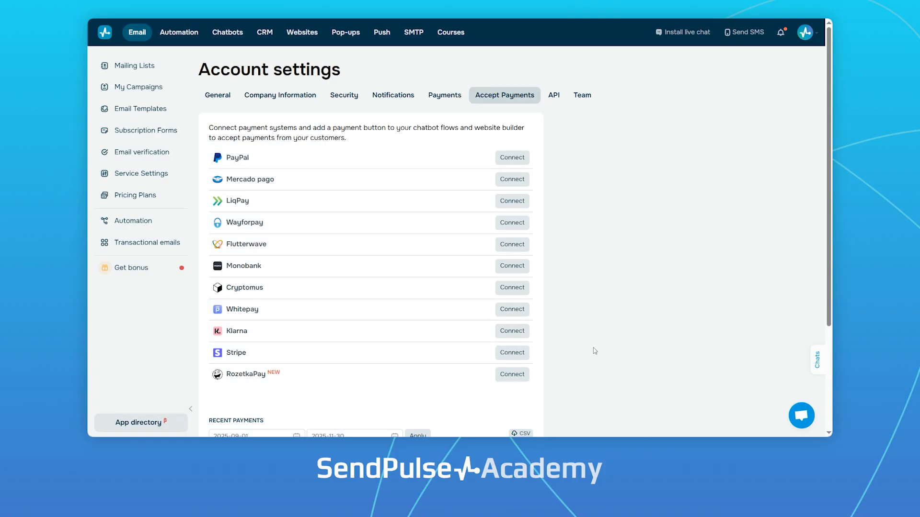
scroll(592, 343, "down", 2)
scroll(592, 342, "down", 1)
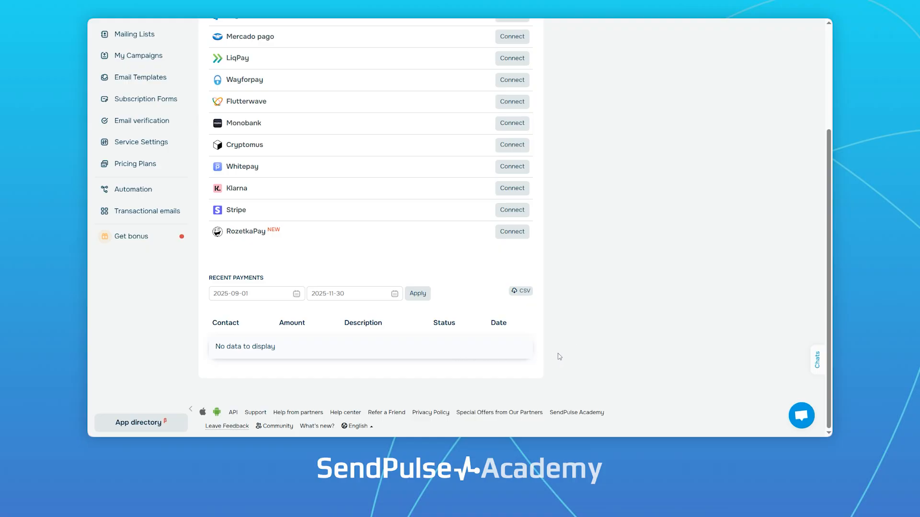
scroll(559, 356, "up", 3)
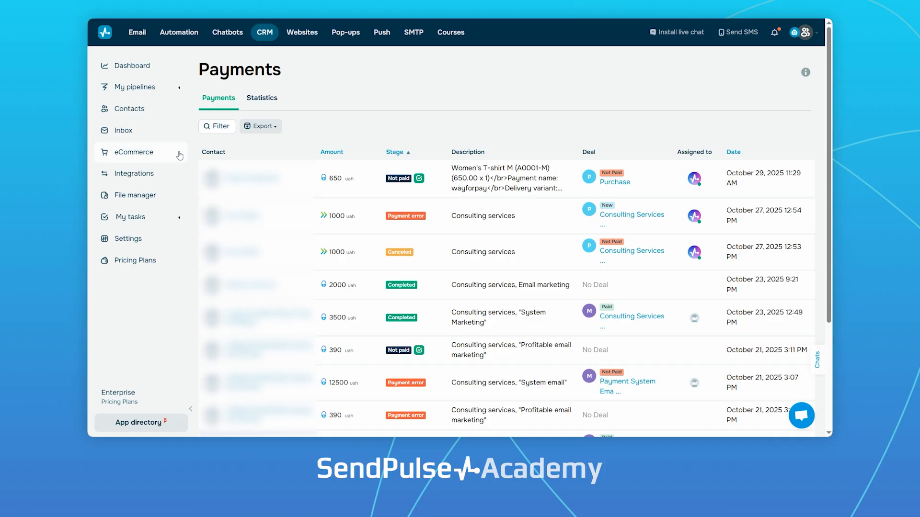
Open the filter for the CRM payments list and set the creation date to the last 30 days
left_click(180, 156)
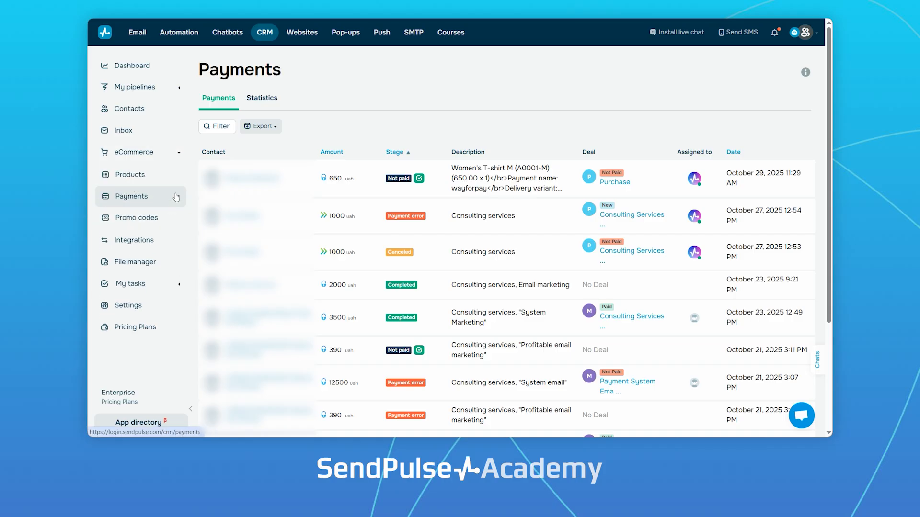
left_click(231, 135)
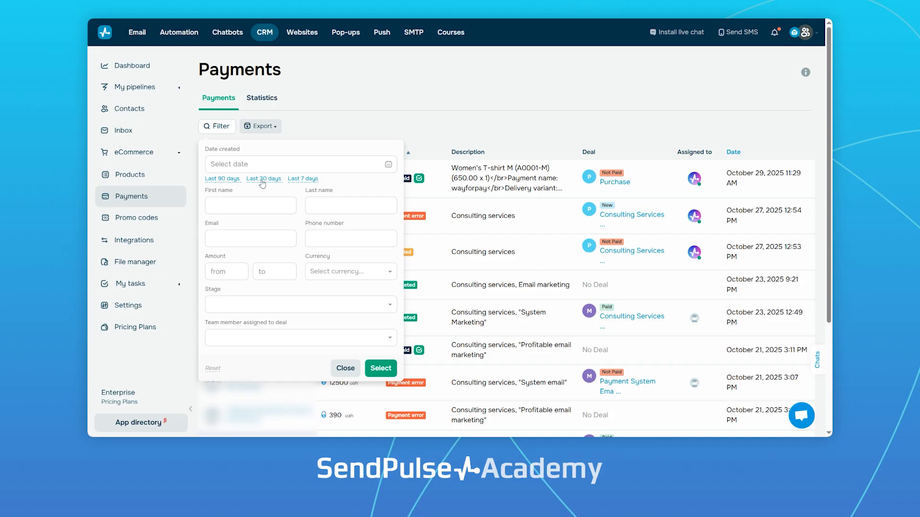
left_click(298, 182)
left_click(271, 180)
Review the currency and stage filter options and apply the date filter to the payments list
left_click(360, 278)
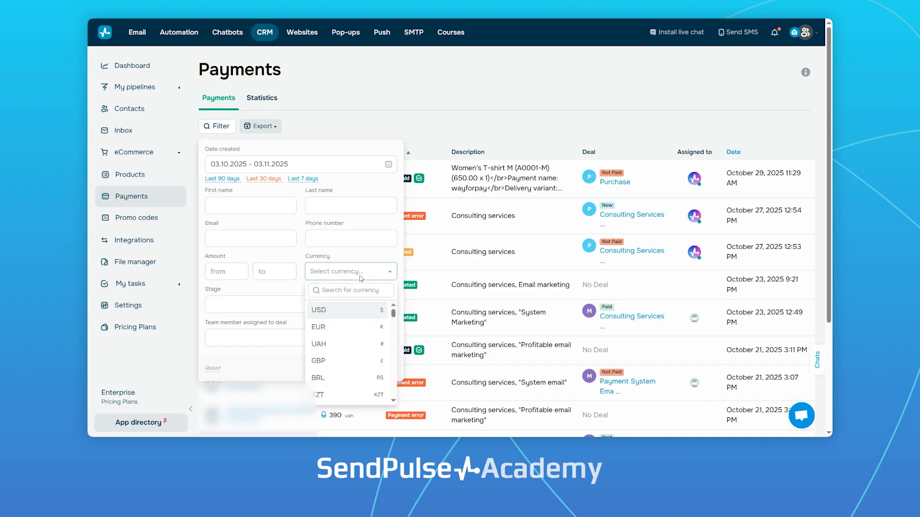
left_click(361, 273)
left_click(369, 304)
scroll(383, 333, "down", 2)
scroll(383, 333, "down", 1)
scroll(381, 330, "up", 4)
left_click(214, 348)
left_click(380, 296)
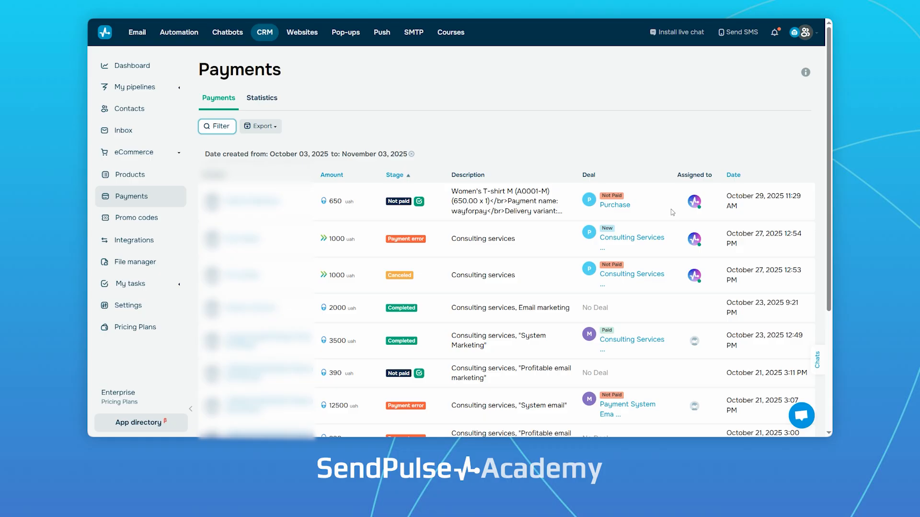
Export the filtered payments to XLSX and download the newly generated file from the latest exports
mouse_move(695, 207)
left_click(276, 127)
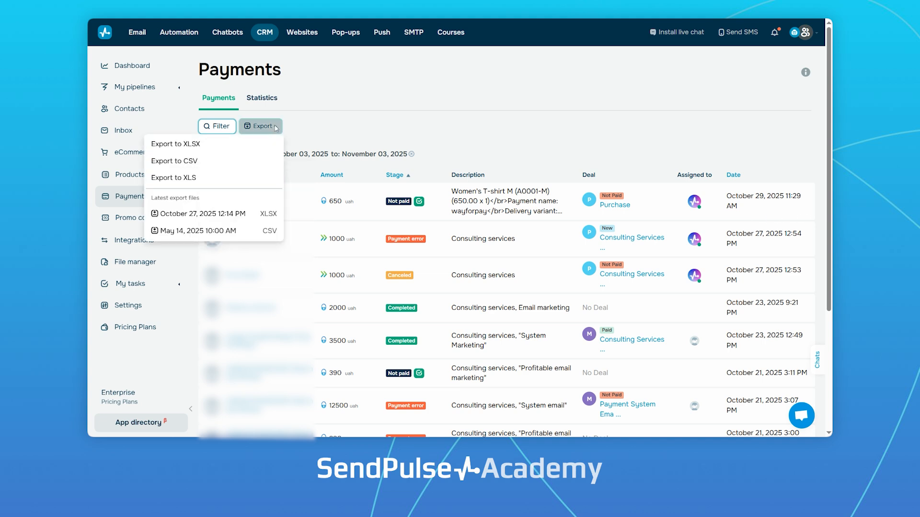
left_click(247, 148)
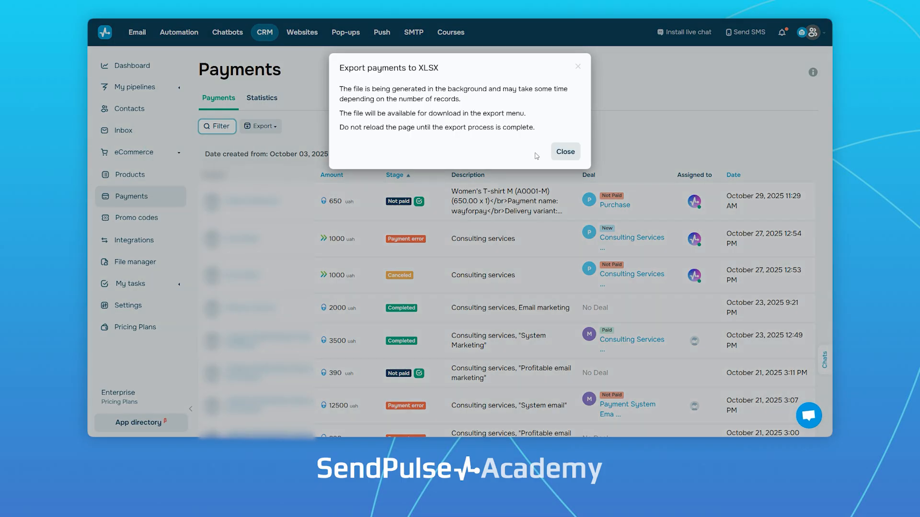
left_click(565, 152)
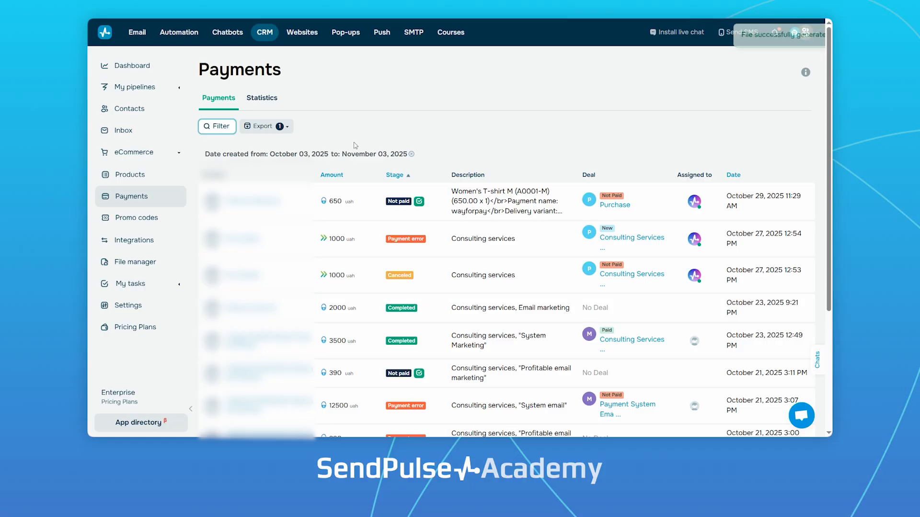
left_click(287, 127)
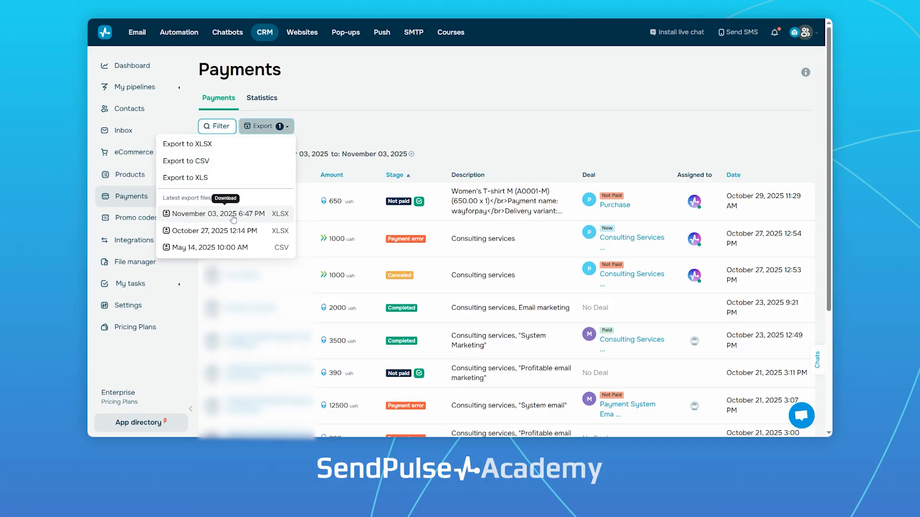
left_click(261, 220)
View the payment statistics and inspect the chart's date range selection
left_click(273, 99)
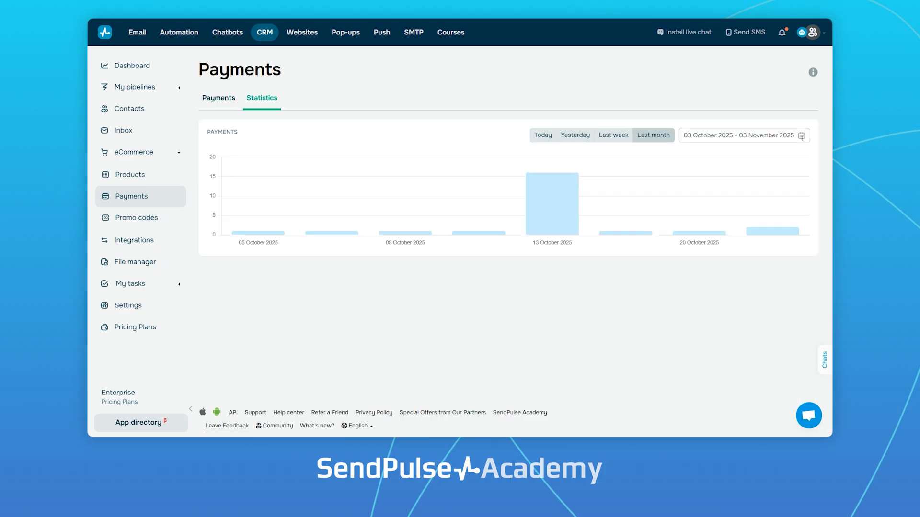
left_click(724, 138)
left_click(441, 85)
left_click(465, 114)
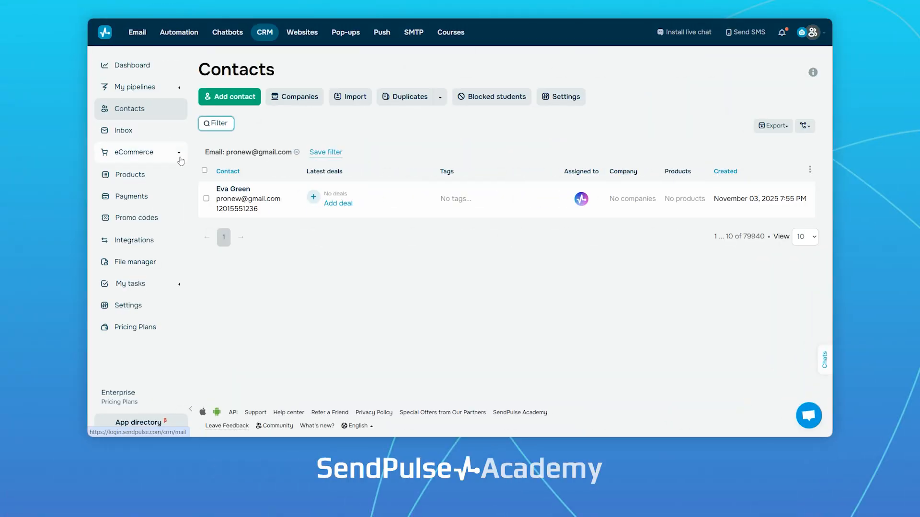
Open the filtered contact's card and start creating a payment for that contact
left_click(235, 191)
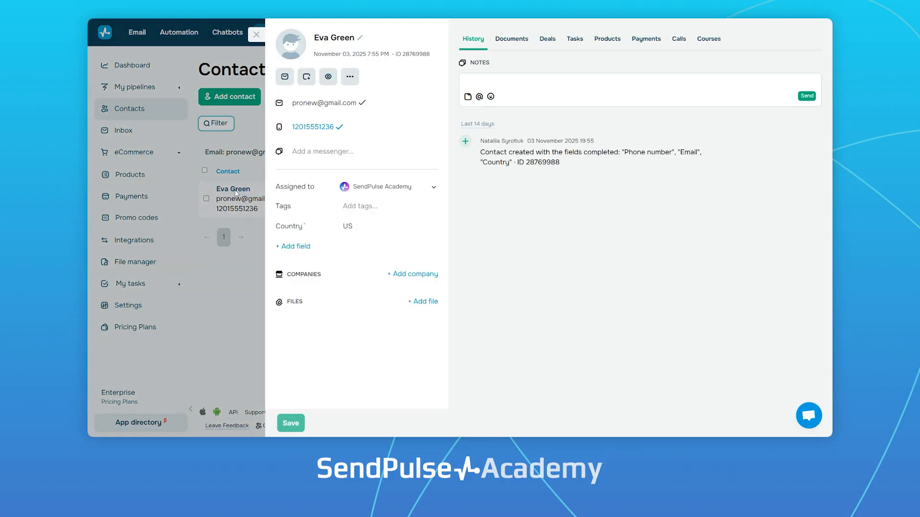
left_click(644, 42)
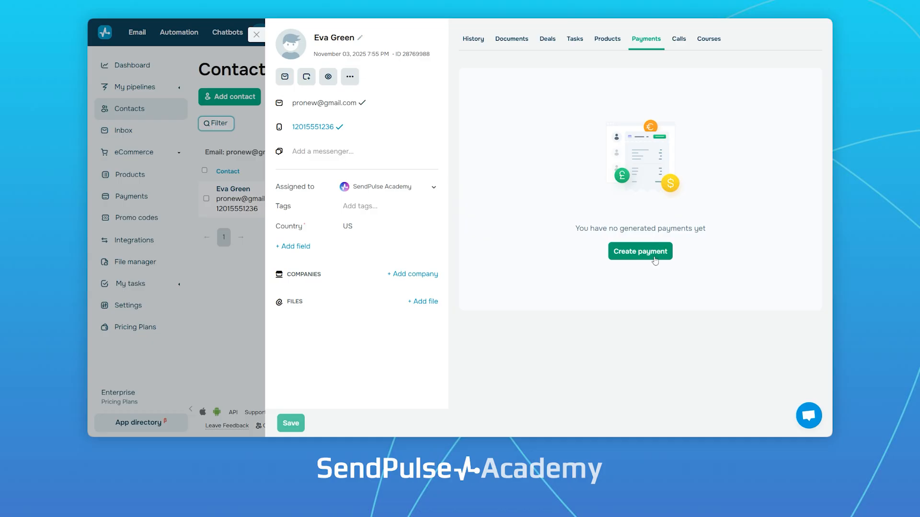
left_click(654, 261)
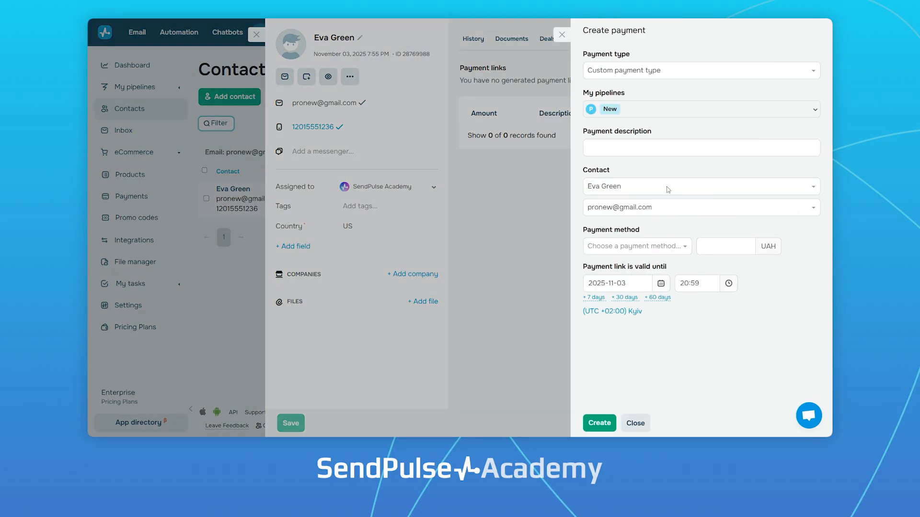
Switch the payment type to EDU payment to inspect its fields, and return to Custom payment type
left_click(670, 72)
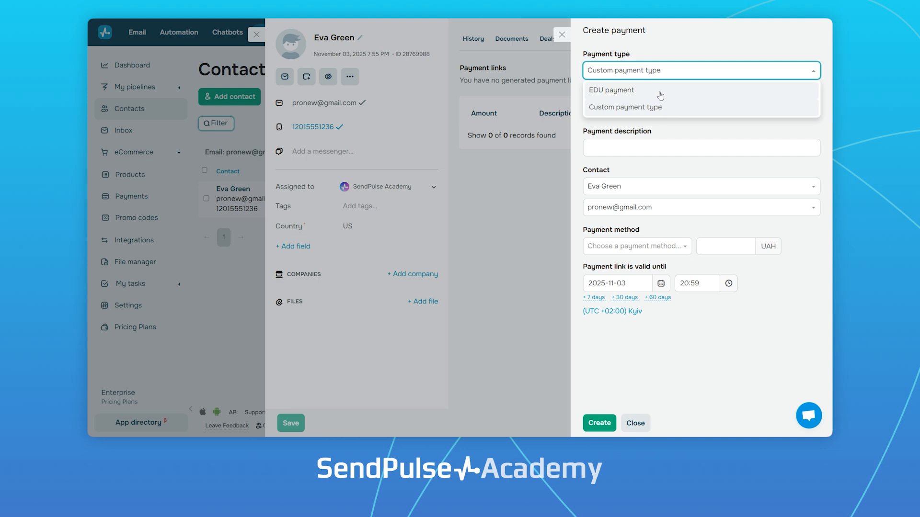
left_click(662, 91)
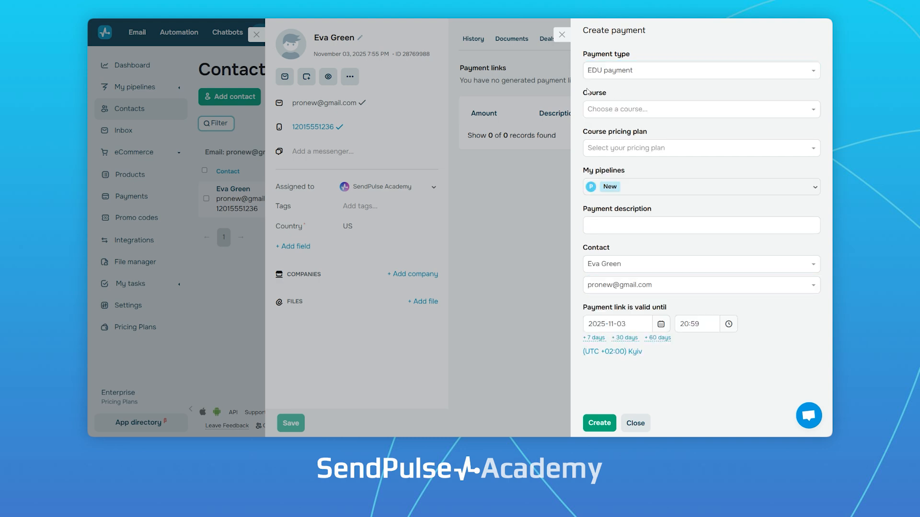
left_click(642, 75)
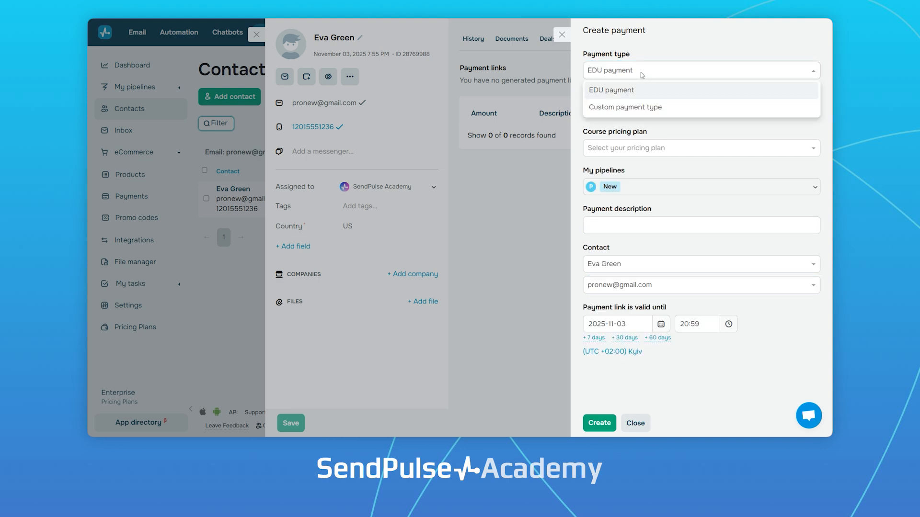
left_click(670, 107)
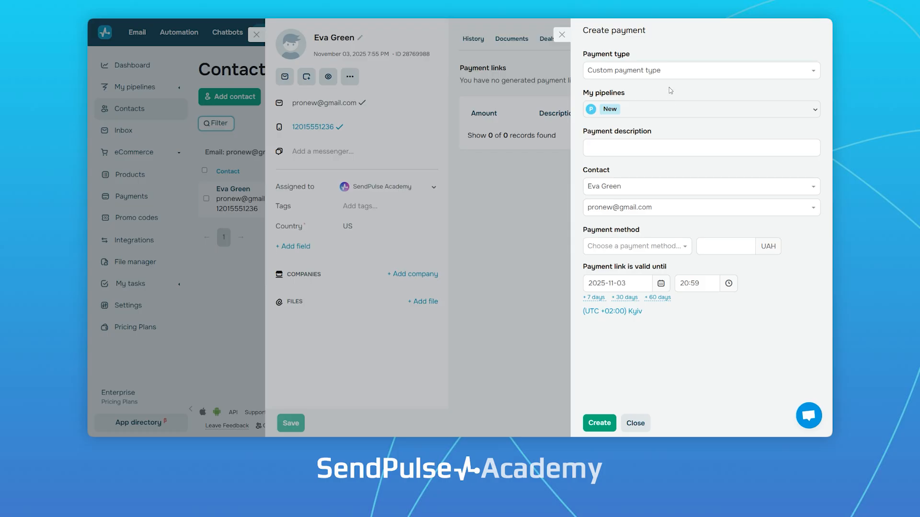
Describe the payment as "Consultation", choose LiqPay as the payment method and set the amount to 1000 UAH
left_click(661, 146)
type("Consultation")
left_click(669, 170)
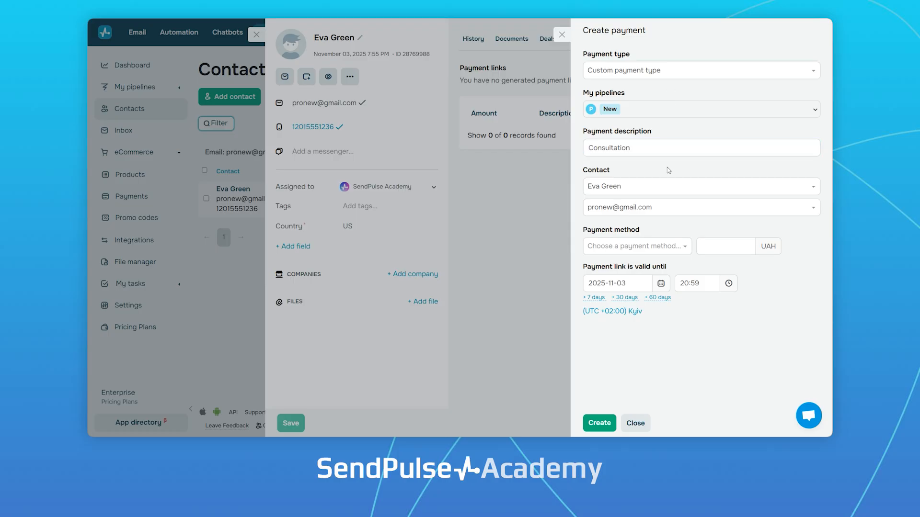
left_click(677, 247)
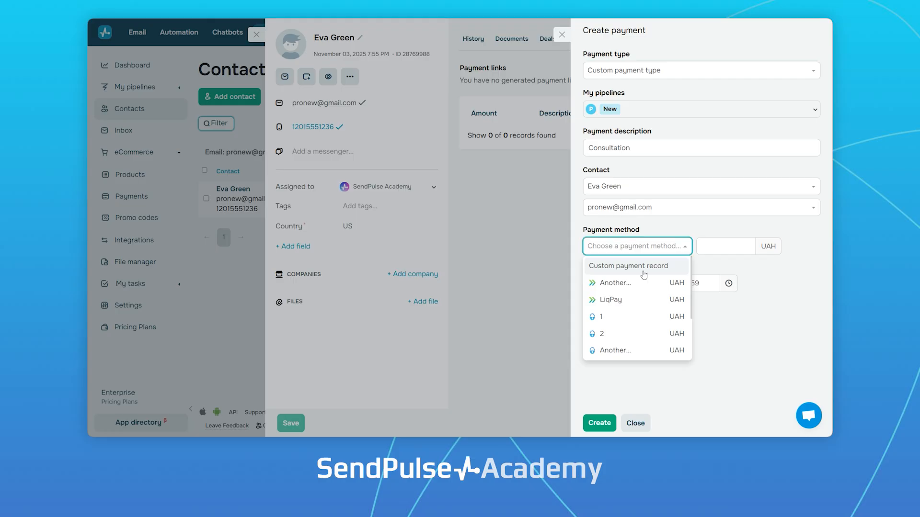
left_click(631, 300)
left_click(708, 253)
type("1000")
left_click(708, 269)
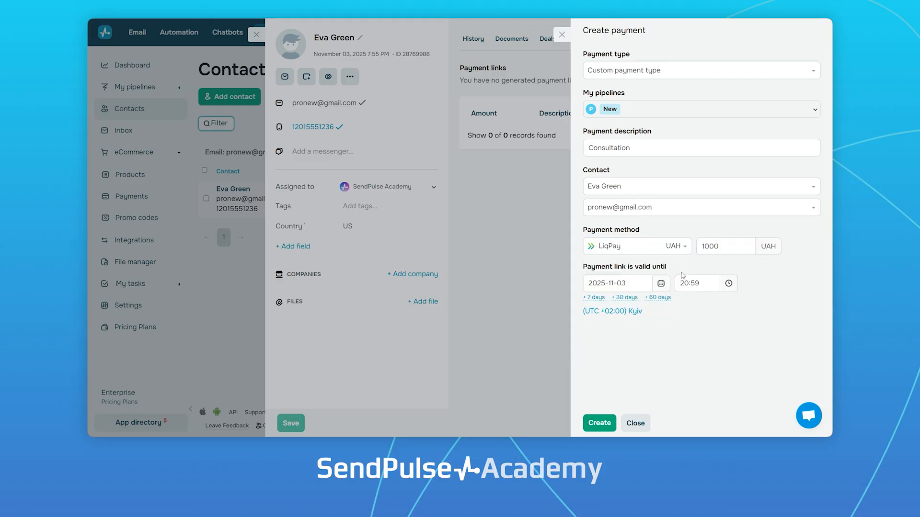
Create the consultation payment and copy its generated payment link
left_click(597, 299)
left_click(613, 424)
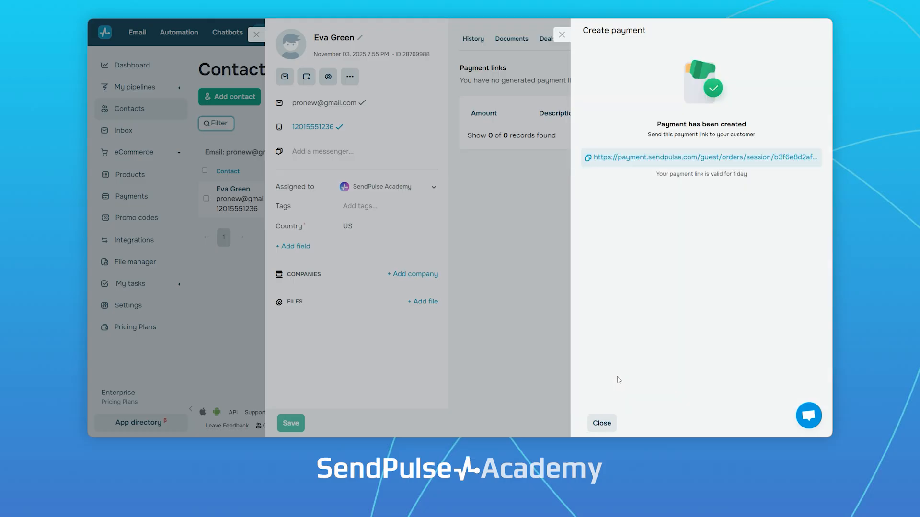
left_click(590, 159)
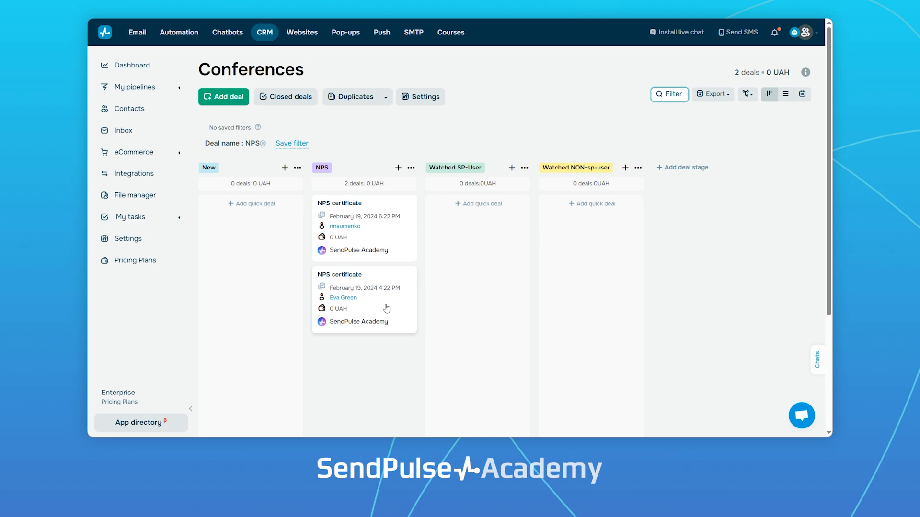
Start creating a payment from the NPS certificate deal dated February 19, 2024 4:22 PM in the Conferences pipeline
left_click(387, 308)
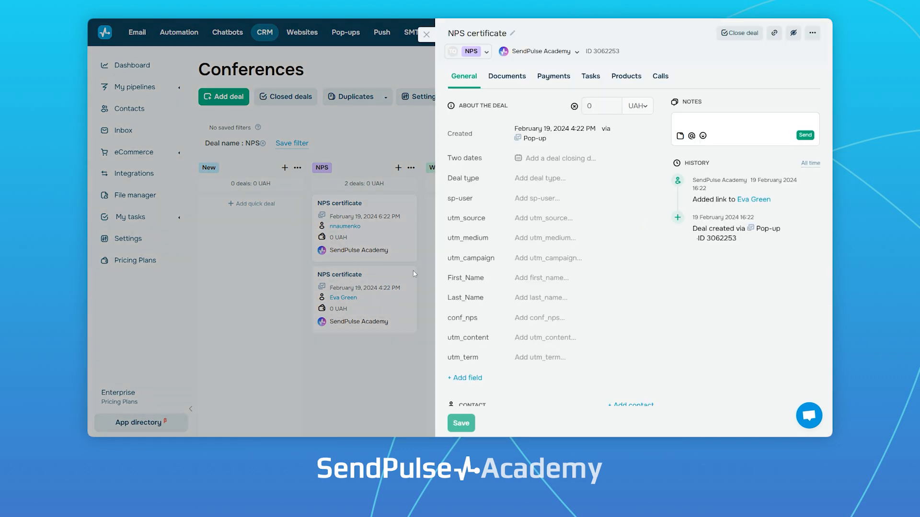
left_click(562, 81)
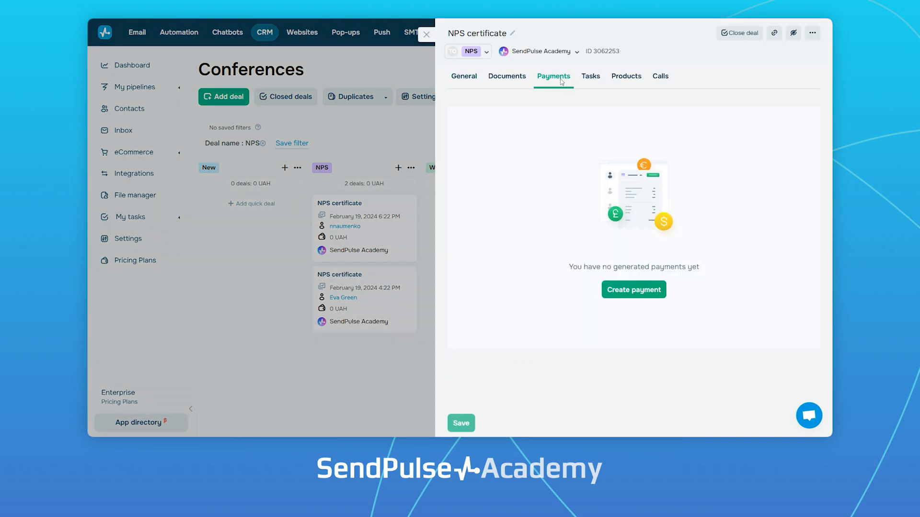
left_click(633, 291)
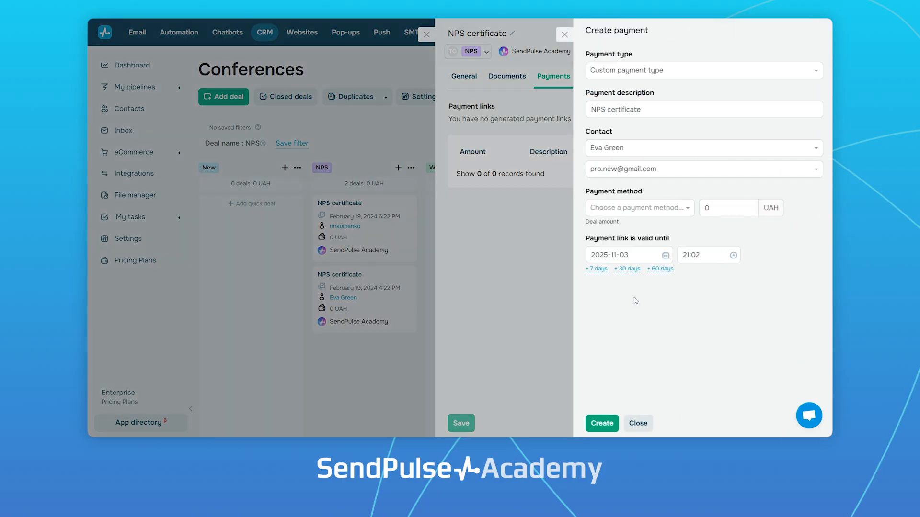